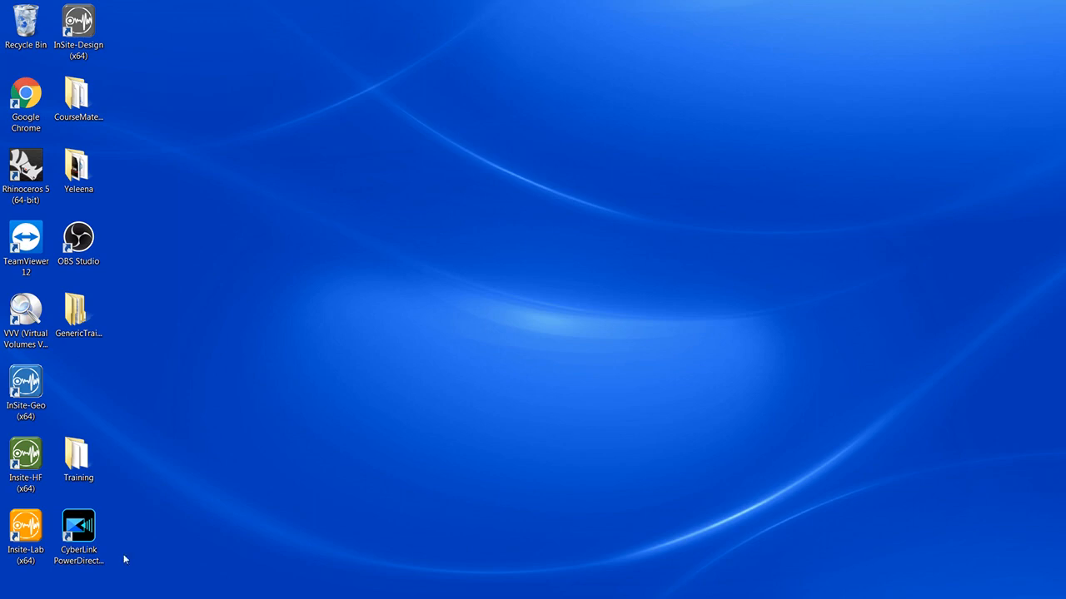
- Launch InSite-Lab, create a new project and open its default receiver array for editing
double_click(14, 559)
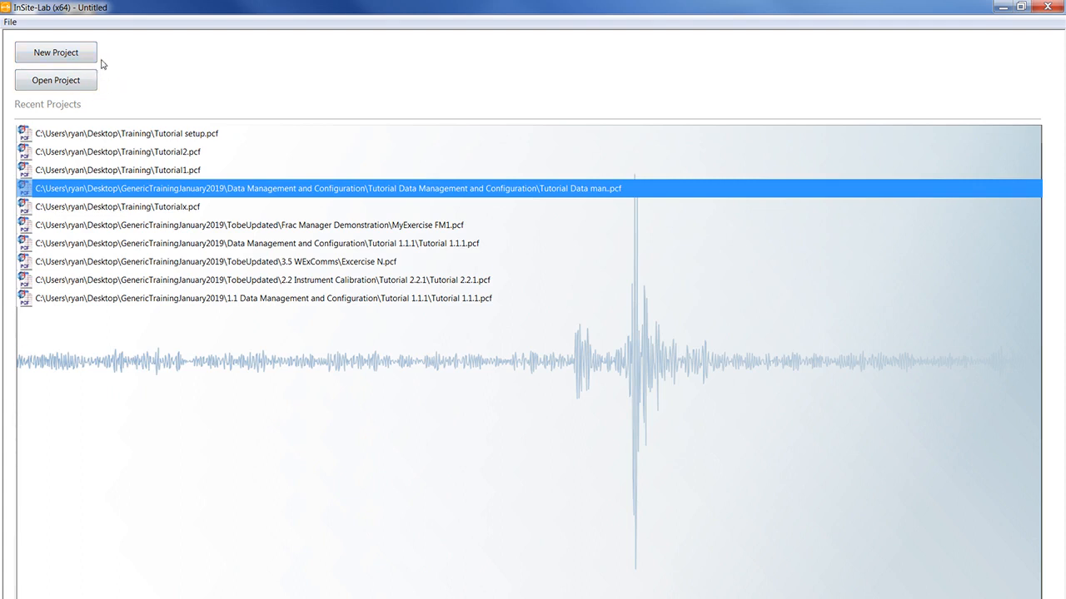
click(56, 52)
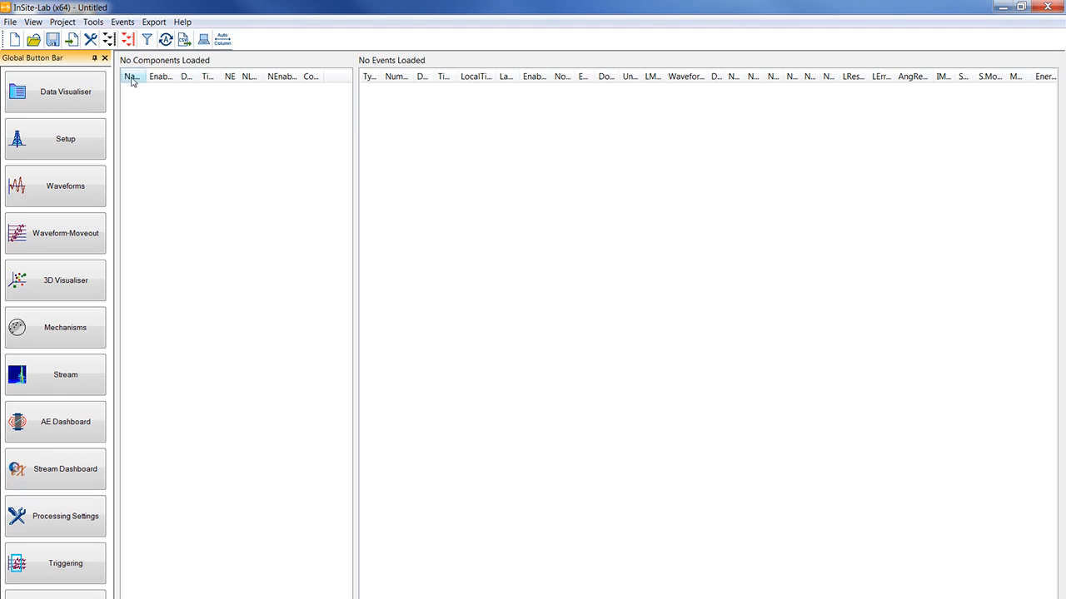
click(65, 24)
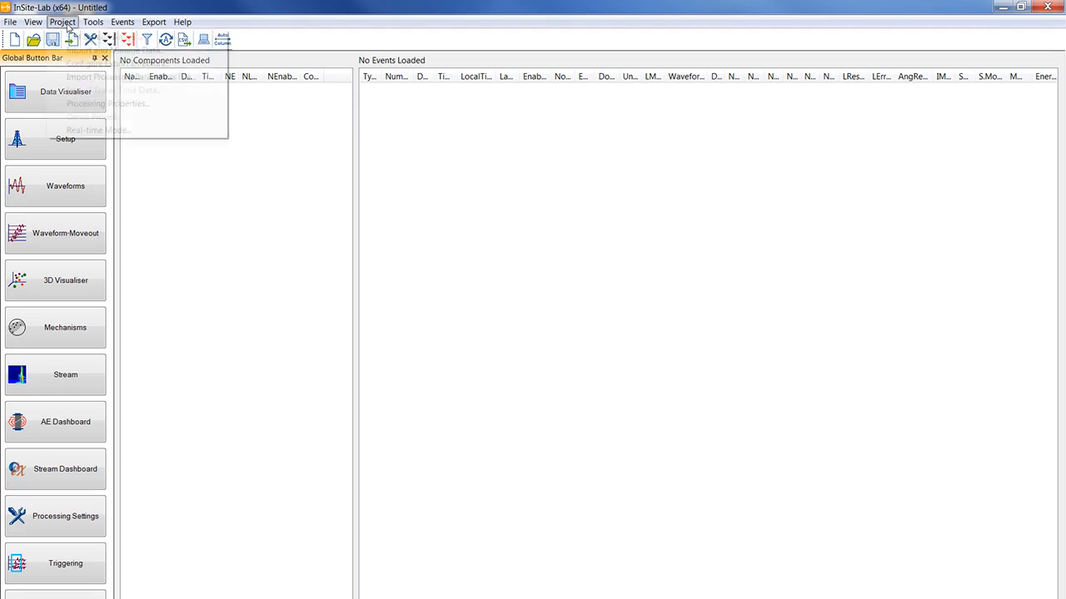
mouse_move(138, 38)
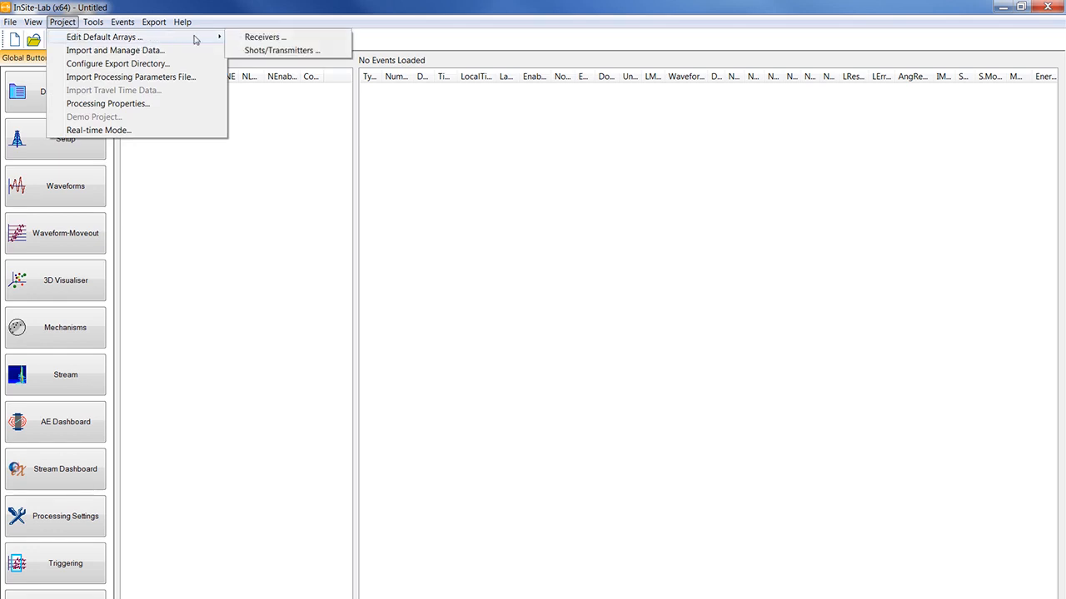
click(241, 38)
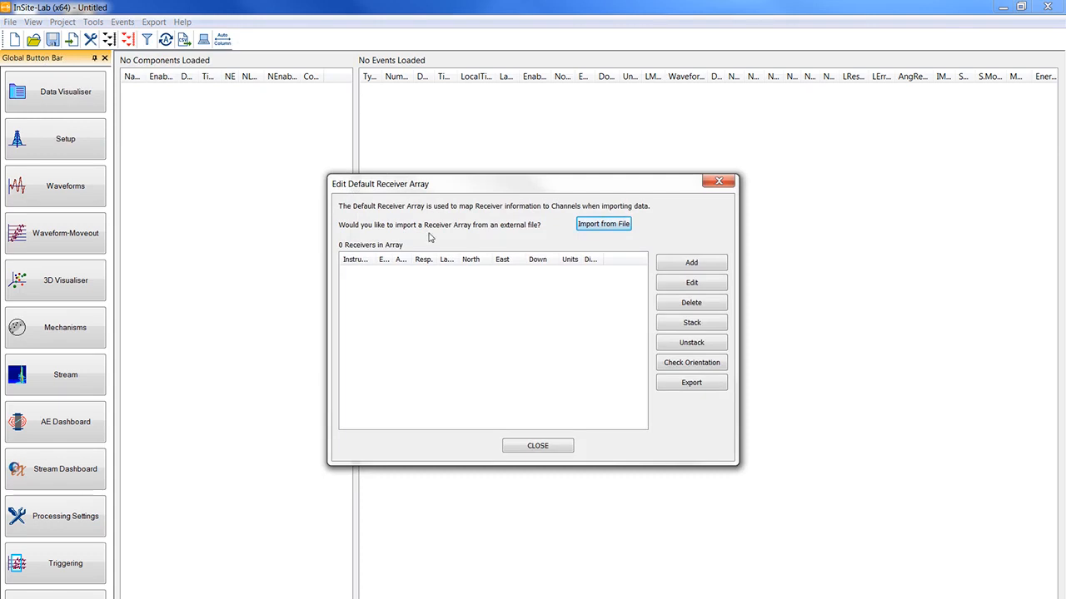
- Browse for a receiver array file in Desktop > GenericTrainingJanuary2019 > Data Management and Configuration > Tutorial Data Management and Configuration
click(583, 226)
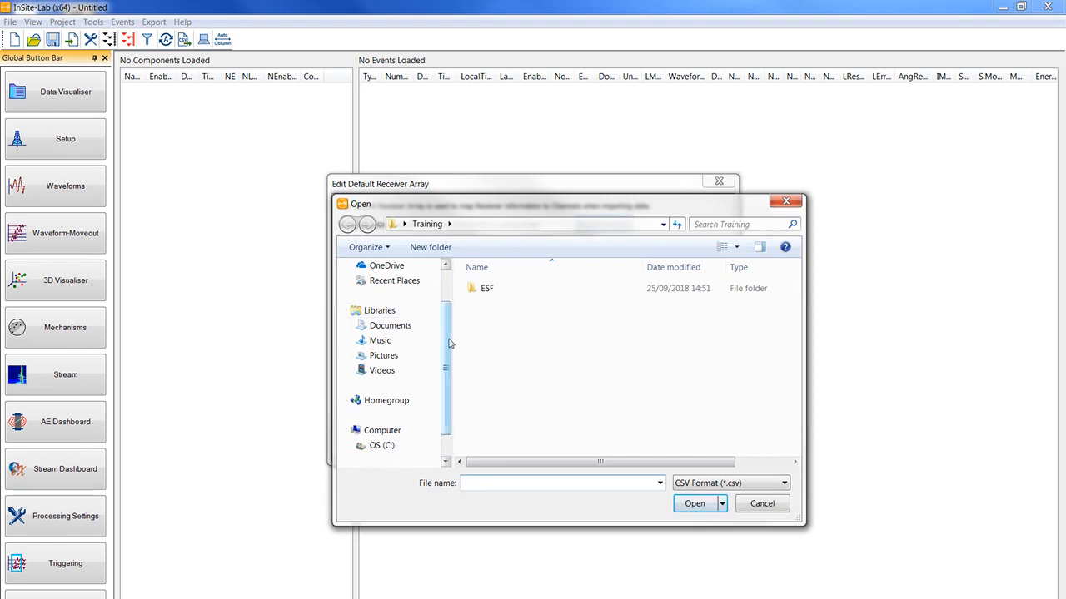
drag(449, 342, 448, 326)
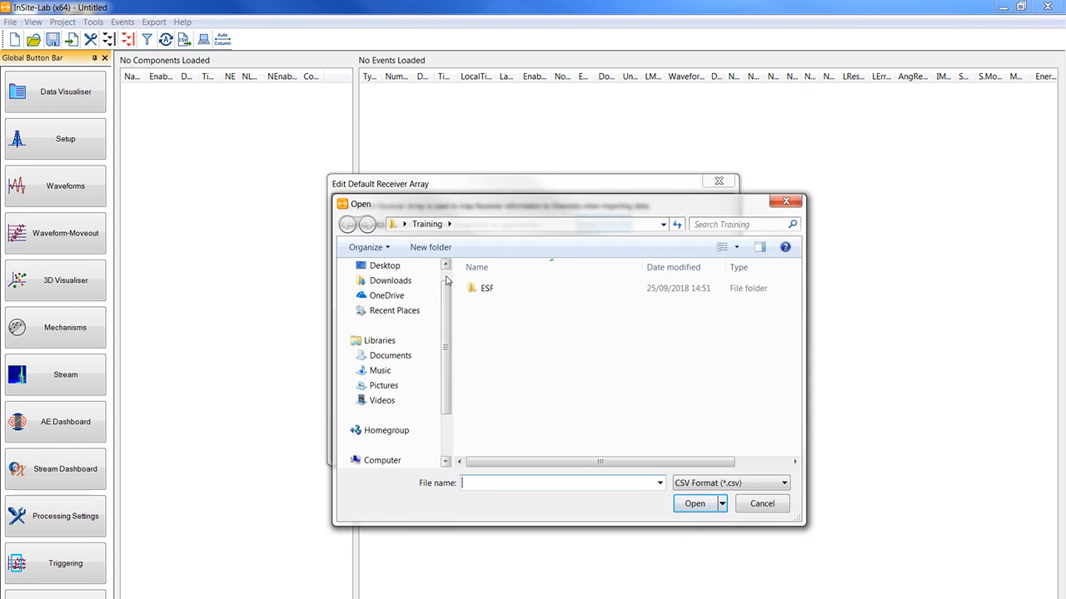
scroll(445, 280, up, 1)
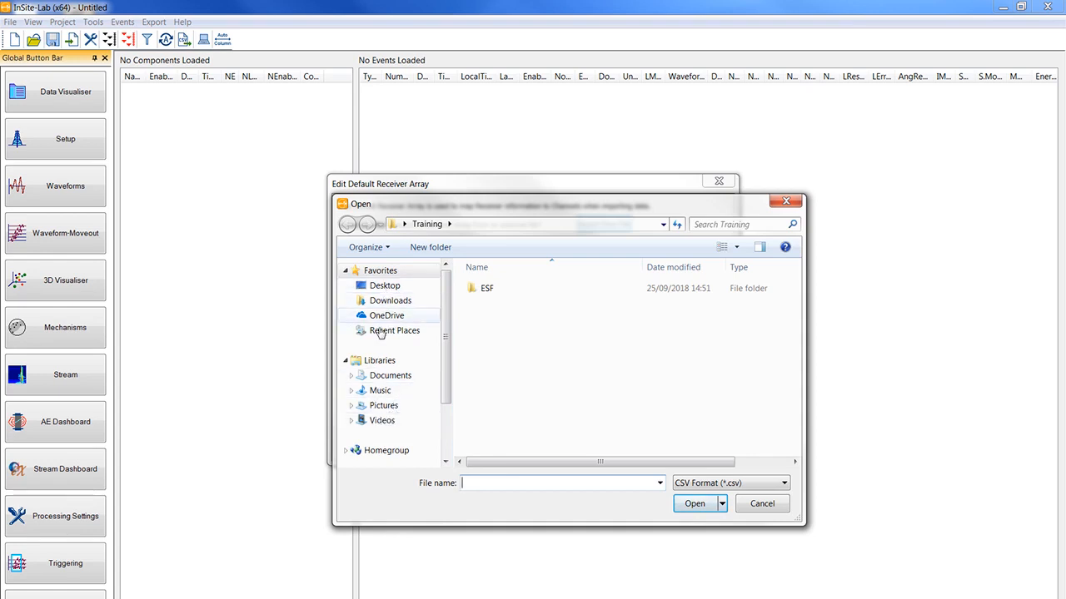
click(376, 286)
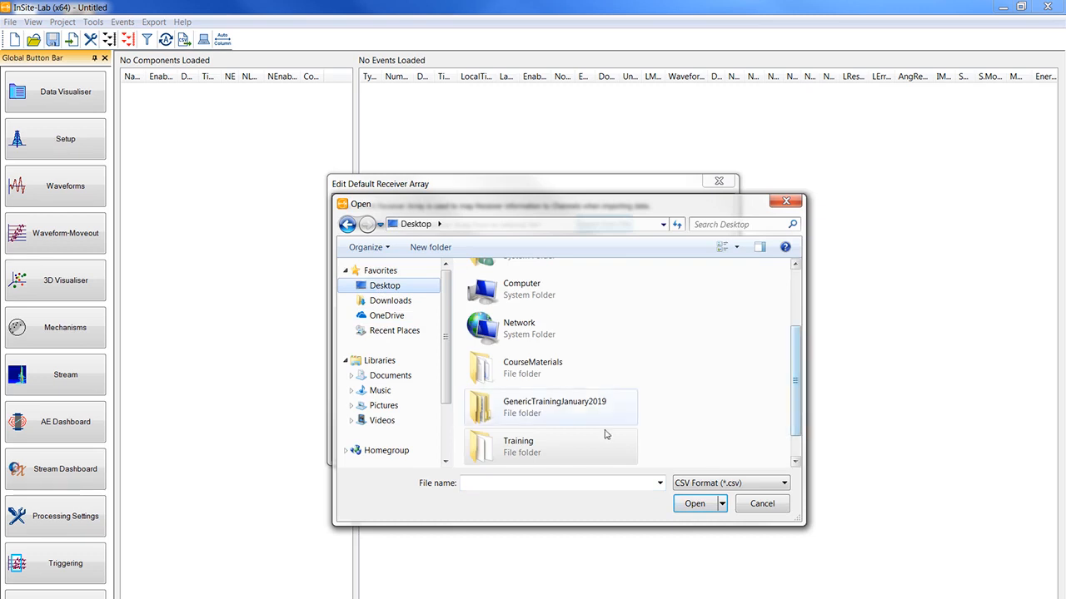
double_click(571, 408)
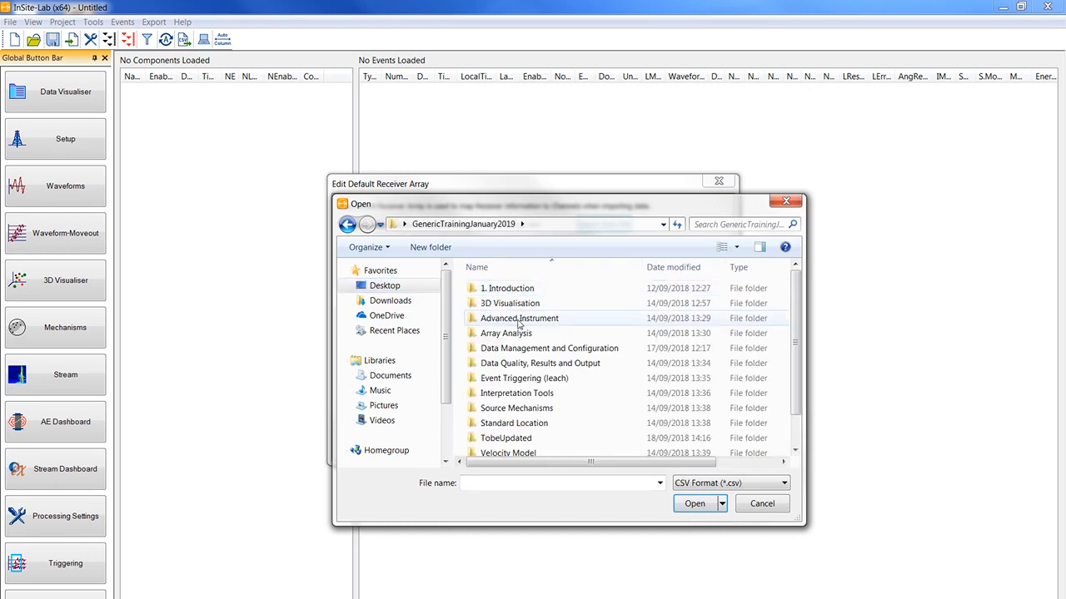
double_click(524, 348)
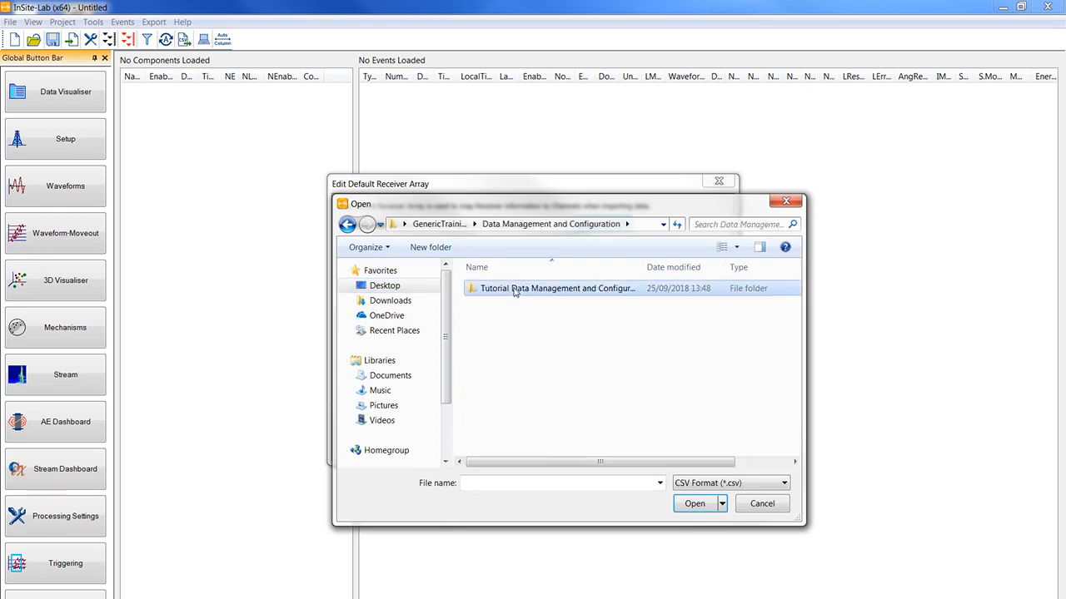
double_click(515, 290)
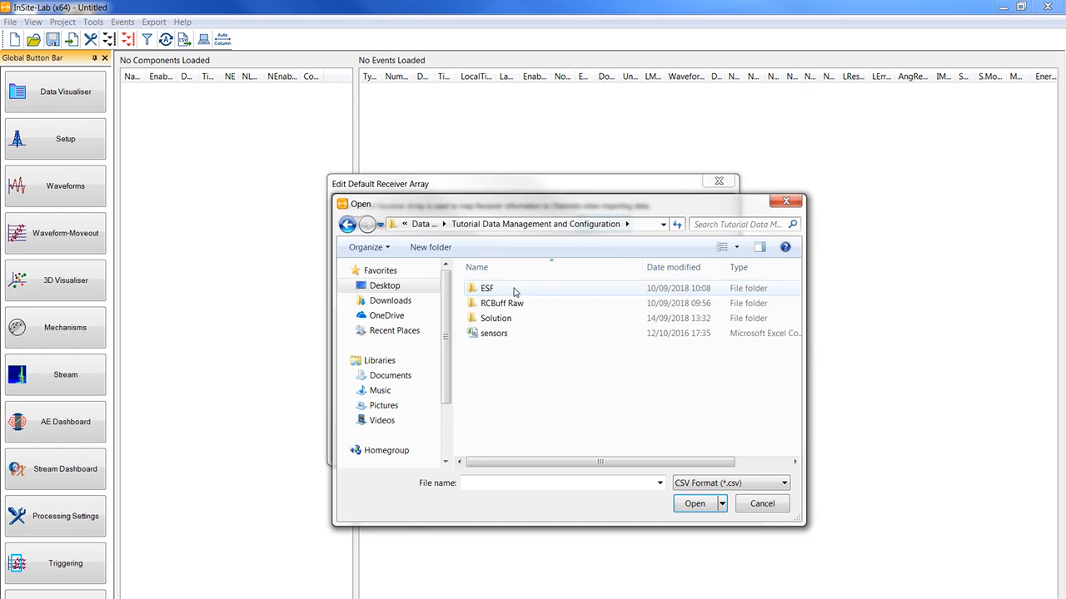
- Import the receiver array from the CSV file sensors with distance units in metres, and close the array editor
click(497, 334)
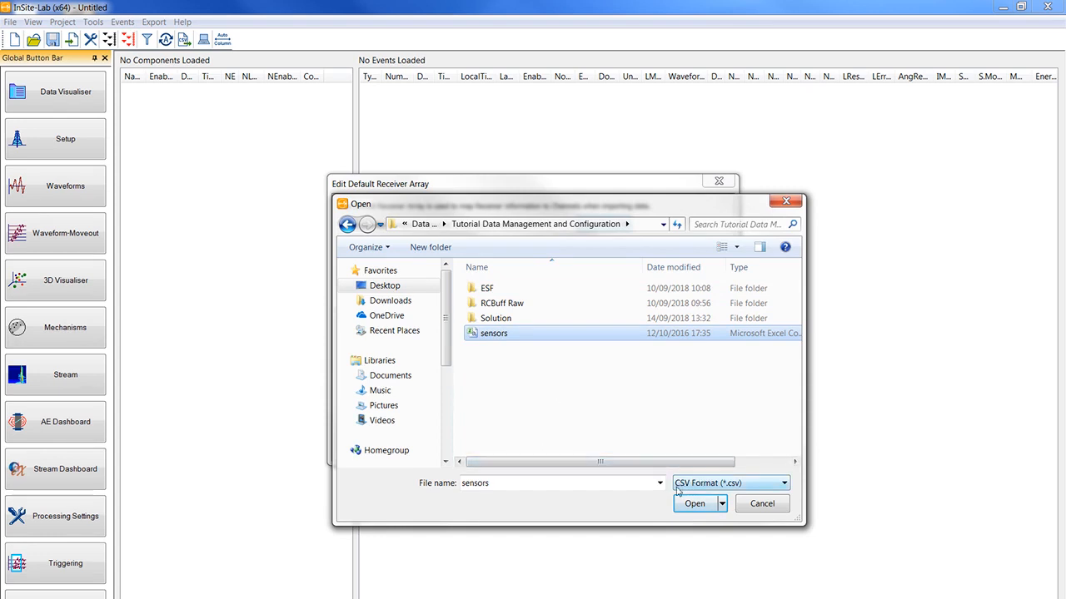
click(698, 485)
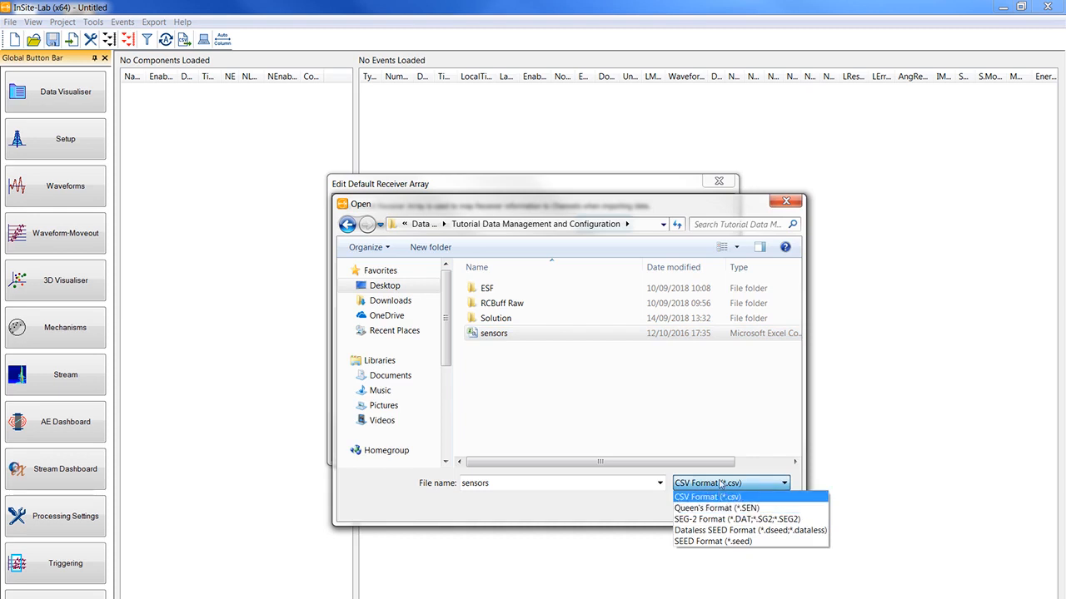
click(684, 485)
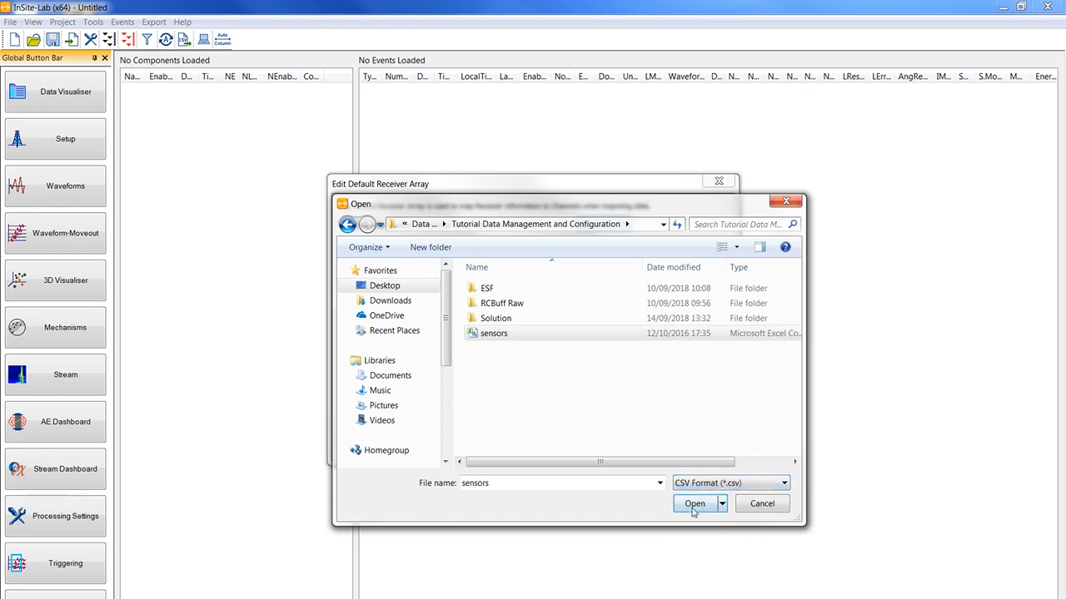
click(695, 505)
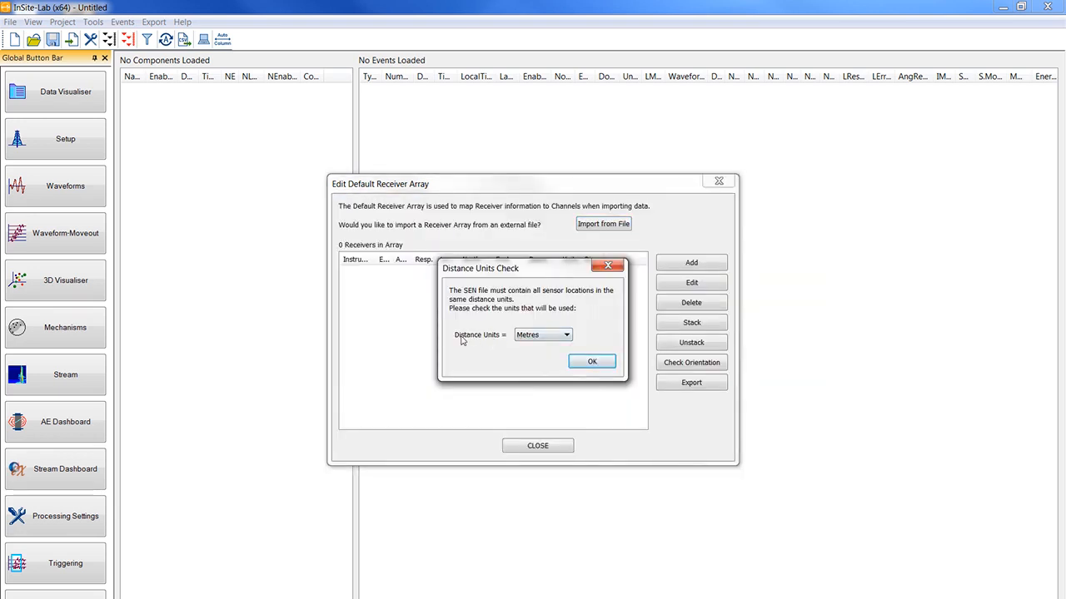
click(589, 363)
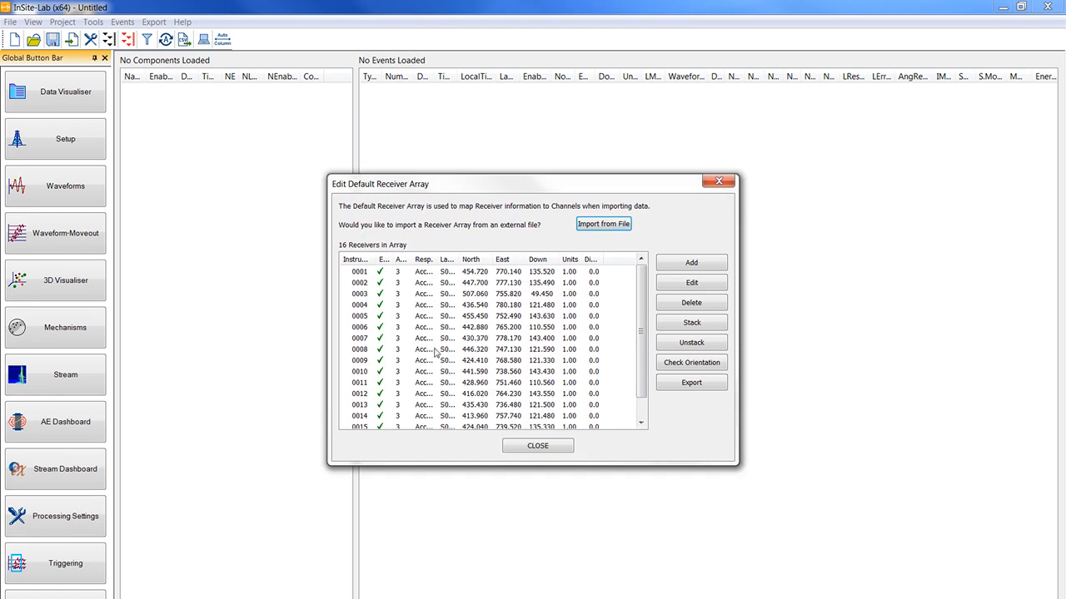
mouse_move(637, 303)
mouse_down()
mouse_move(642, 327)
mouse_move(641, 284)
mouse_up()
click(538, 446)
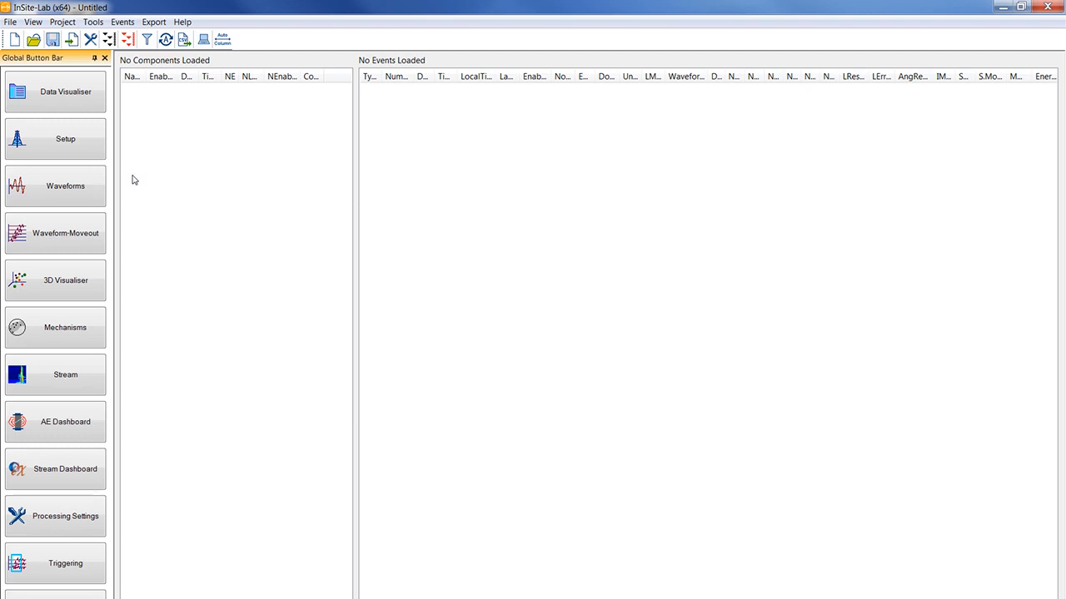
- Open the project's data import and management settings and choose RCBUFF as the data type
click(60, 23)
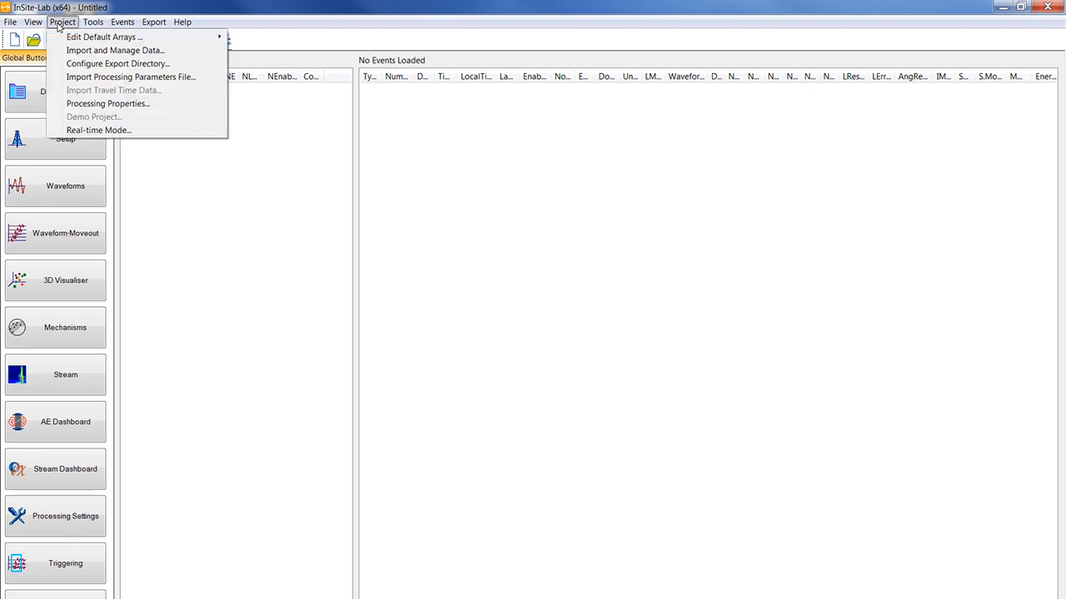
click(75, 51)
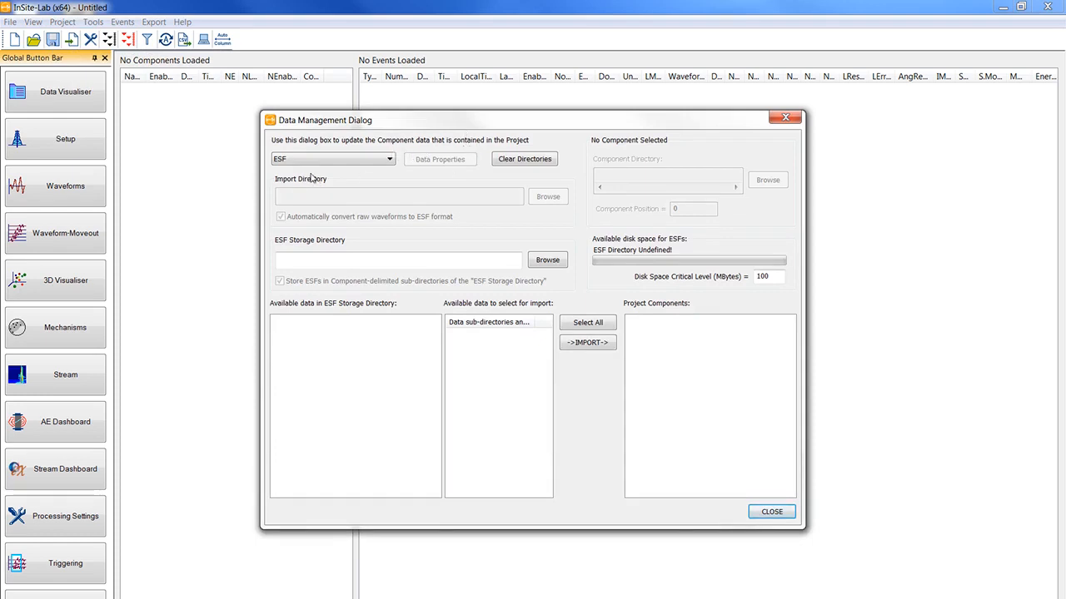
click(388, 161)
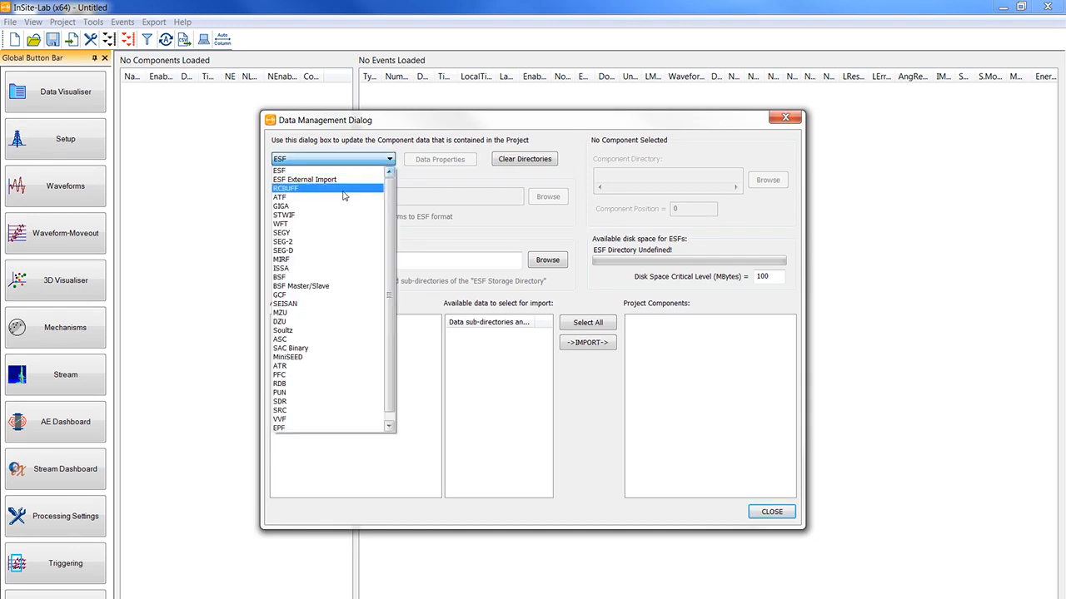
click(304, 190)
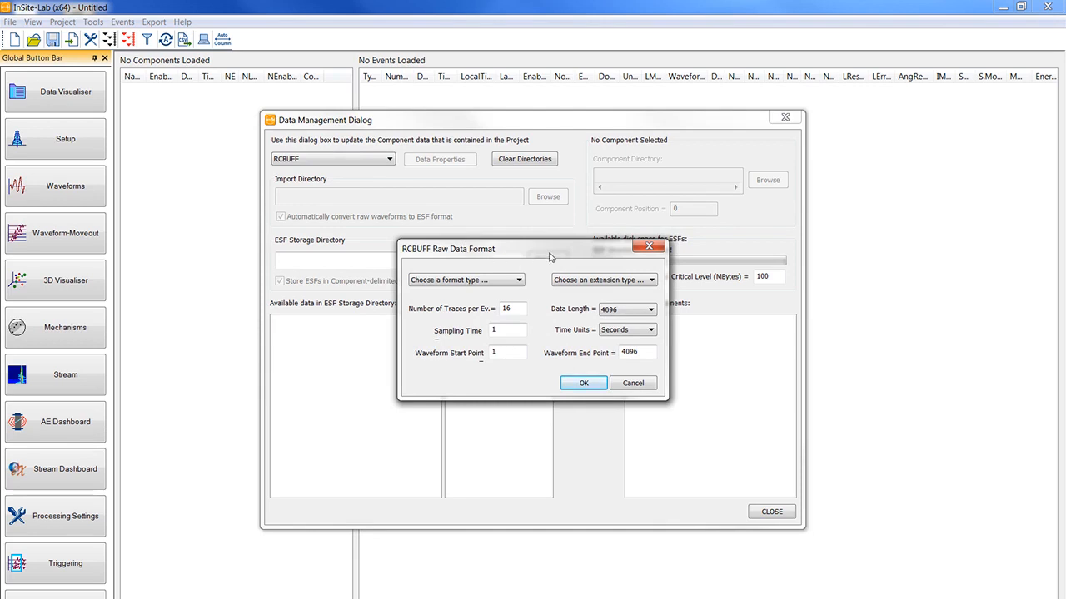
- Set the RCBUFF raw data format to 12-bit Microseismic Files with the rcbuffnn.dat extension type
click(502, 283)
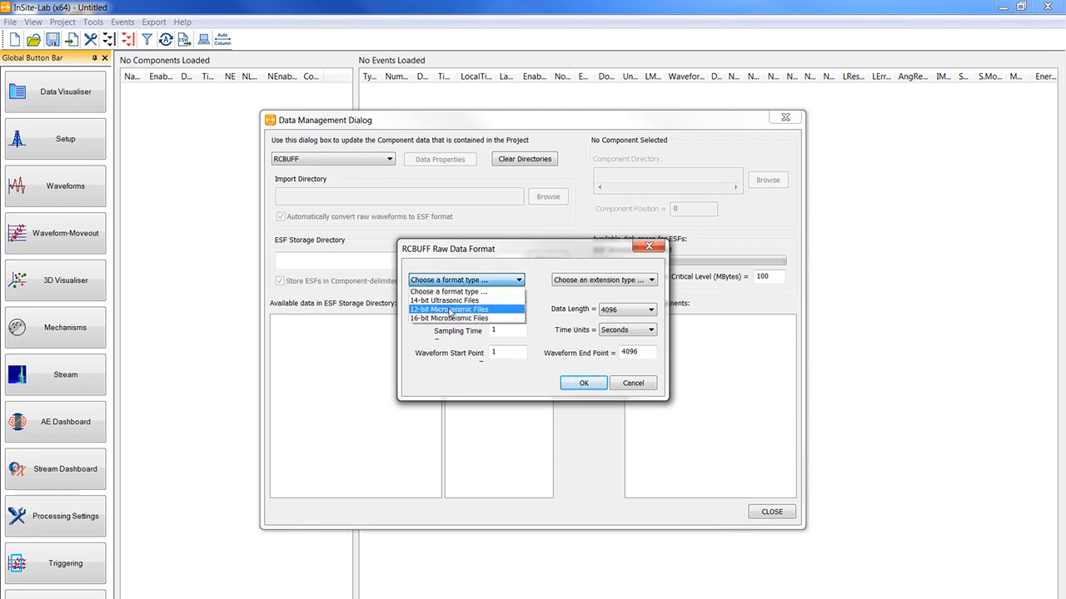
click(482, 310)
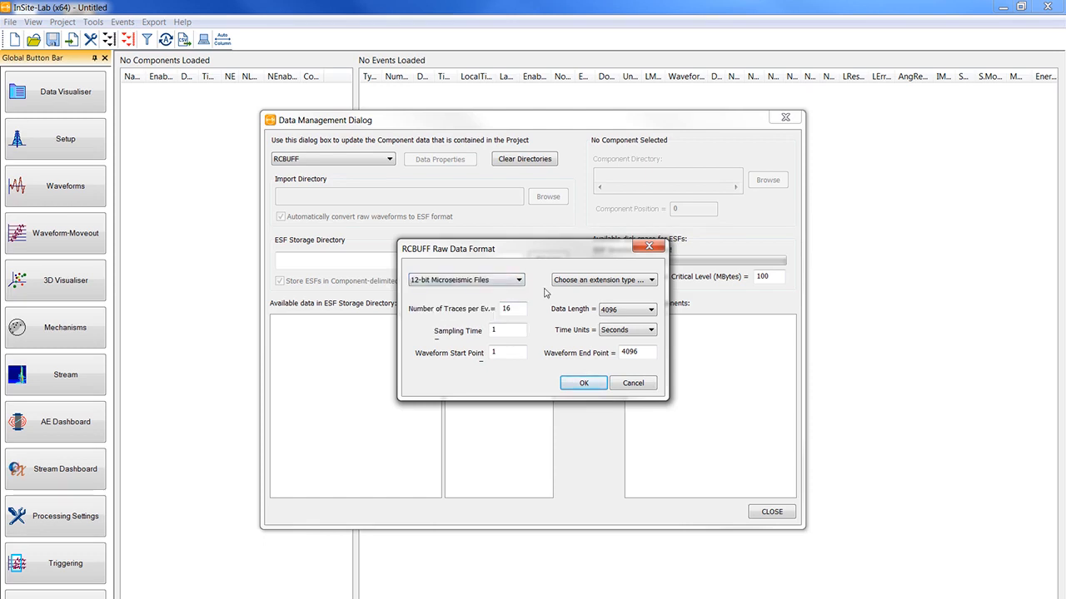
click(594, 283)
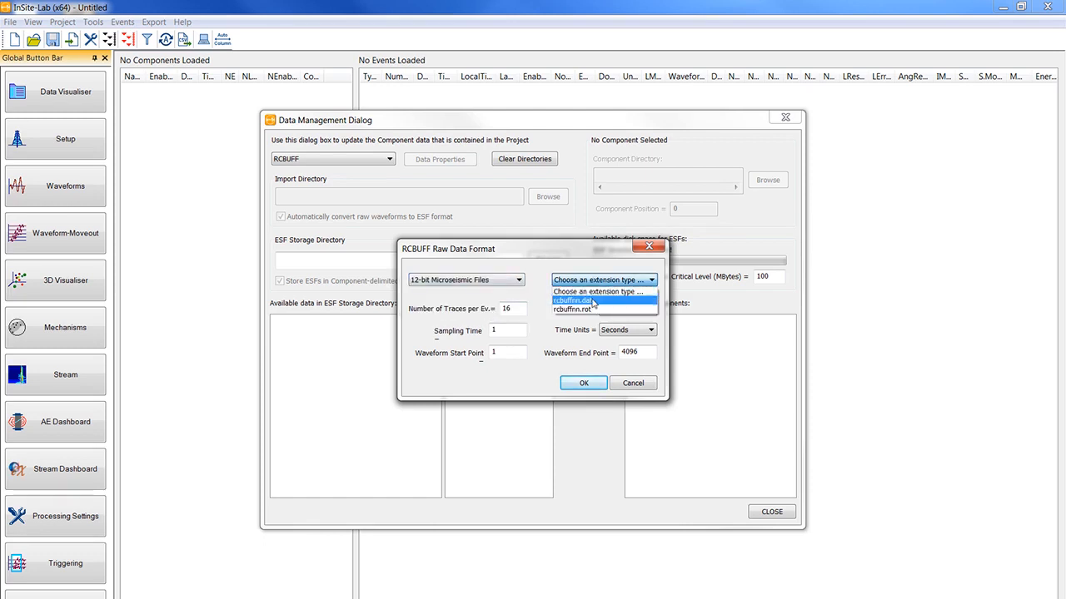
click(582, 302)
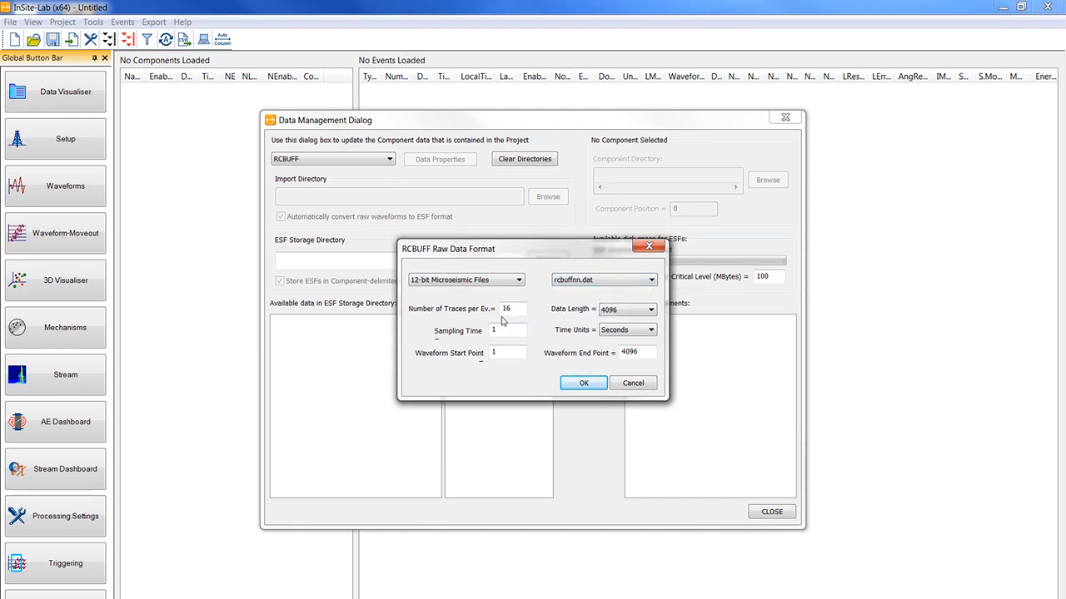
- Set the RCBUFF data to 48 traces per event with a sampling time of 0.02 milliseconds and accept the format
drag(511, 309, 497, 311)
text(48)
double_click(502, 333)
text(0.02)
click(637, 332)
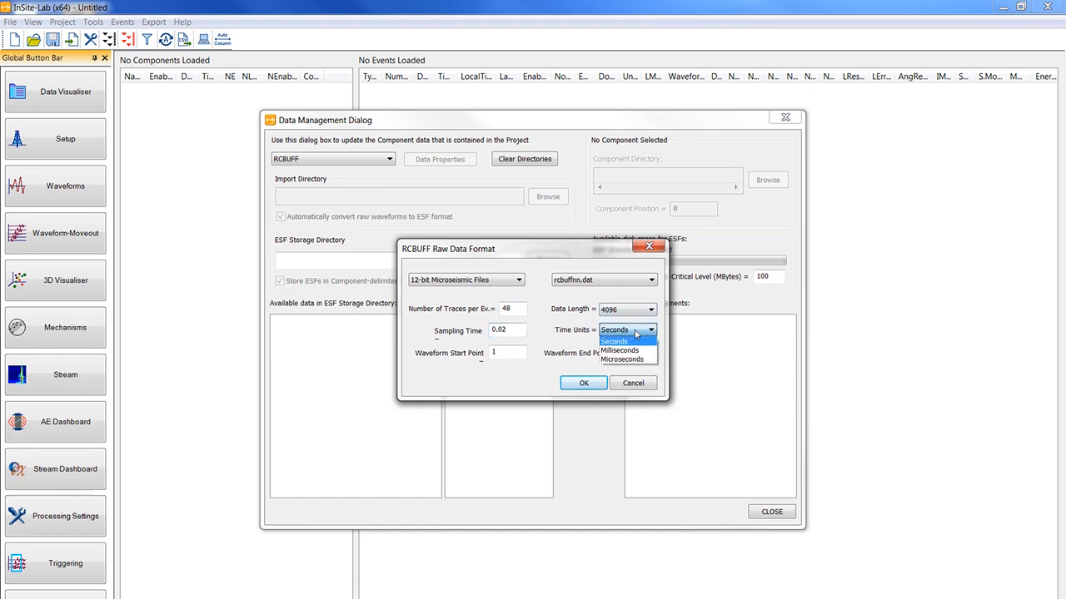
click(630, 351)
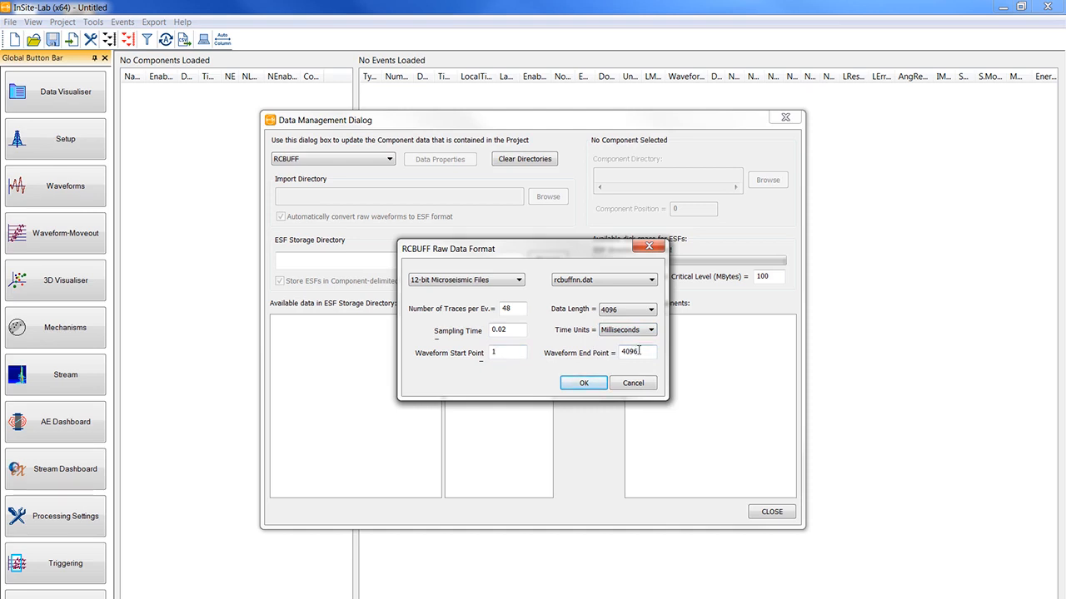
click(584, 385)
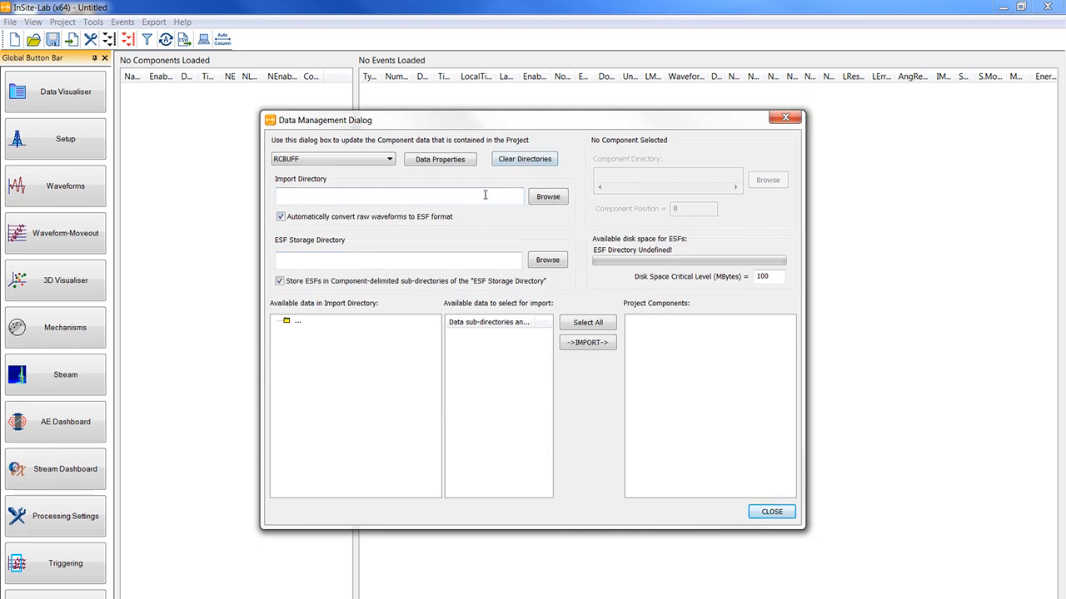
- Set the import directory to the RCBuff Raw folder in Tutorial Data Management and Configuration
click(547, 197)
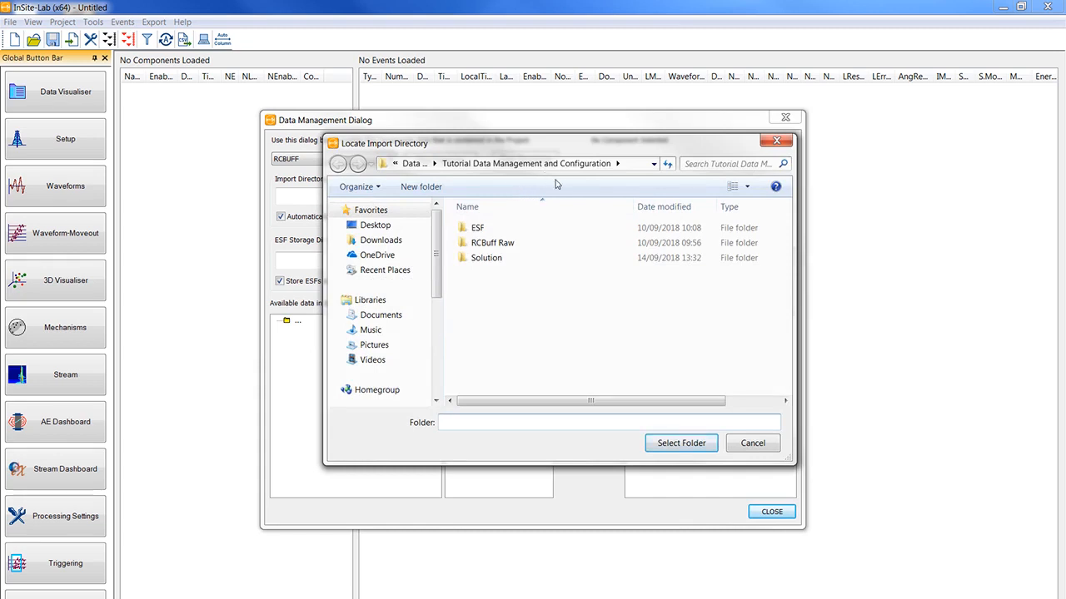
double_click(502, 247)
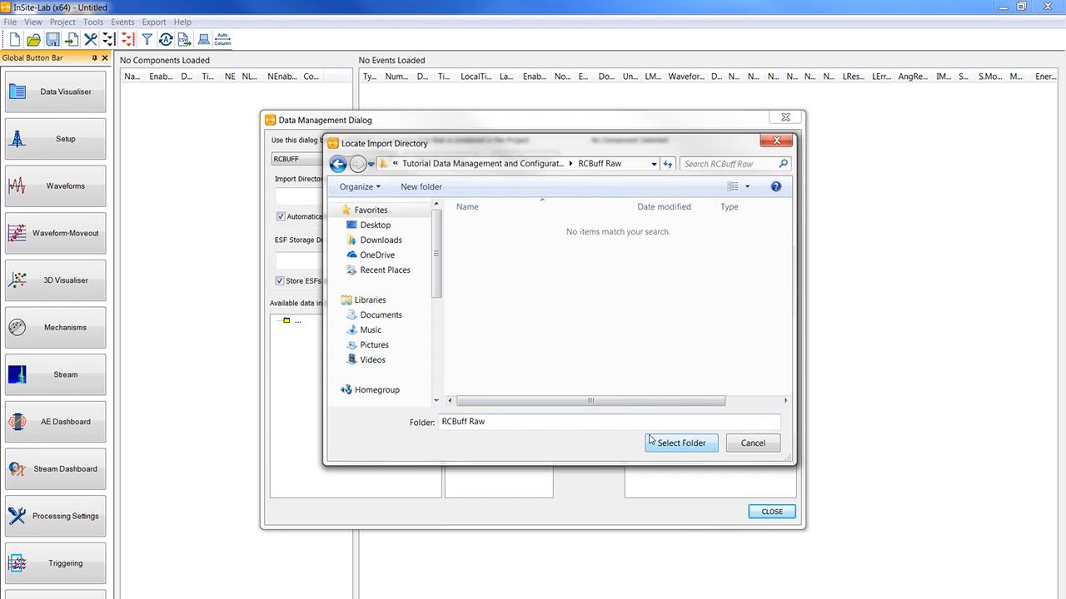
click(336, 166)
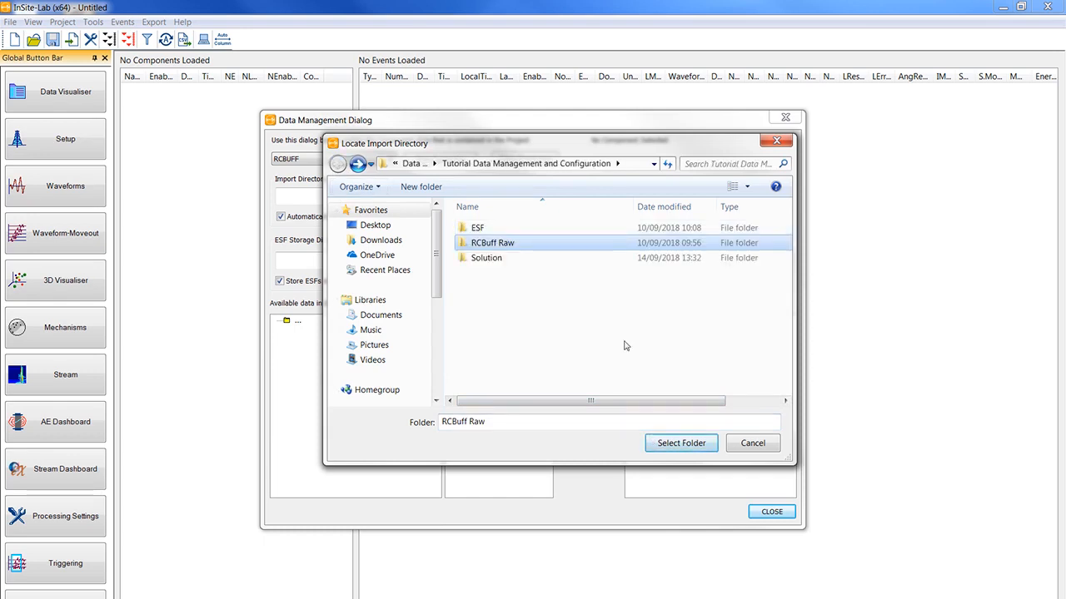
click(679, 443)
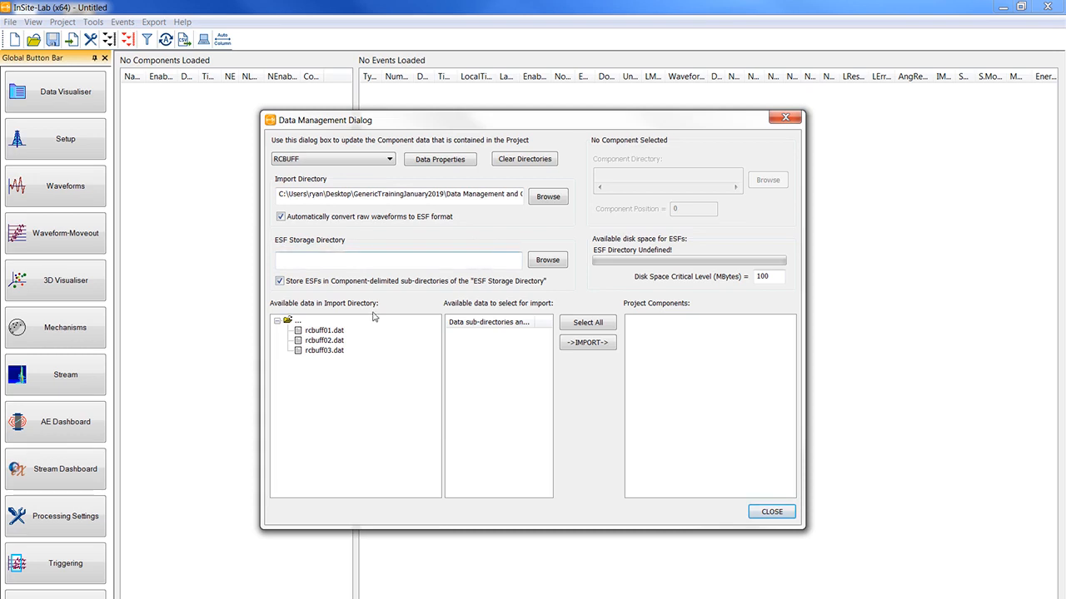
- Browse for the ESF storage directory and open the Training folder on the Desktop
click(548, 260)
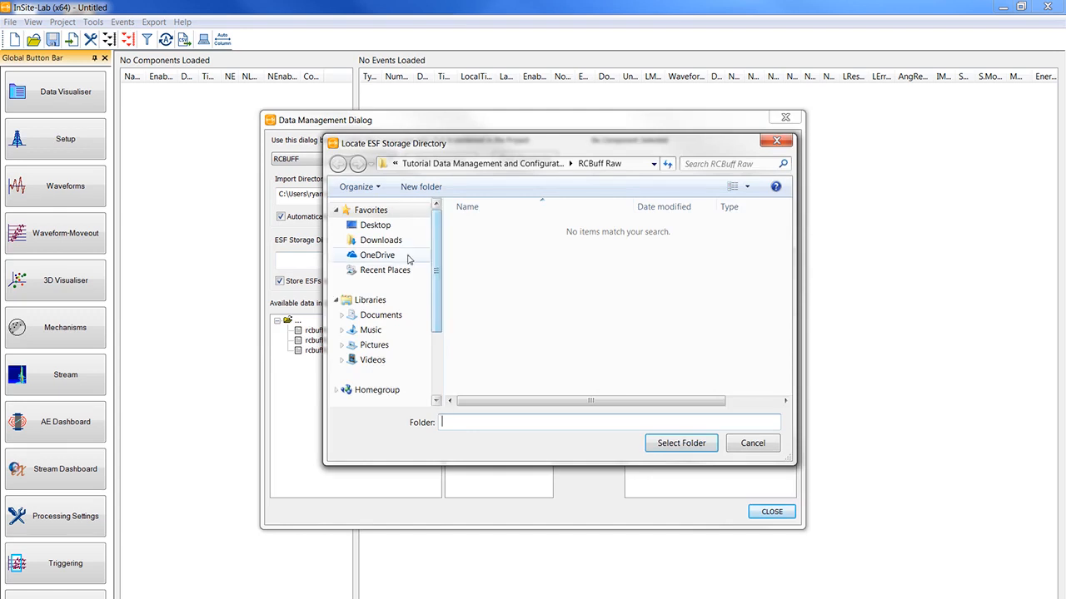
click(422, 227)
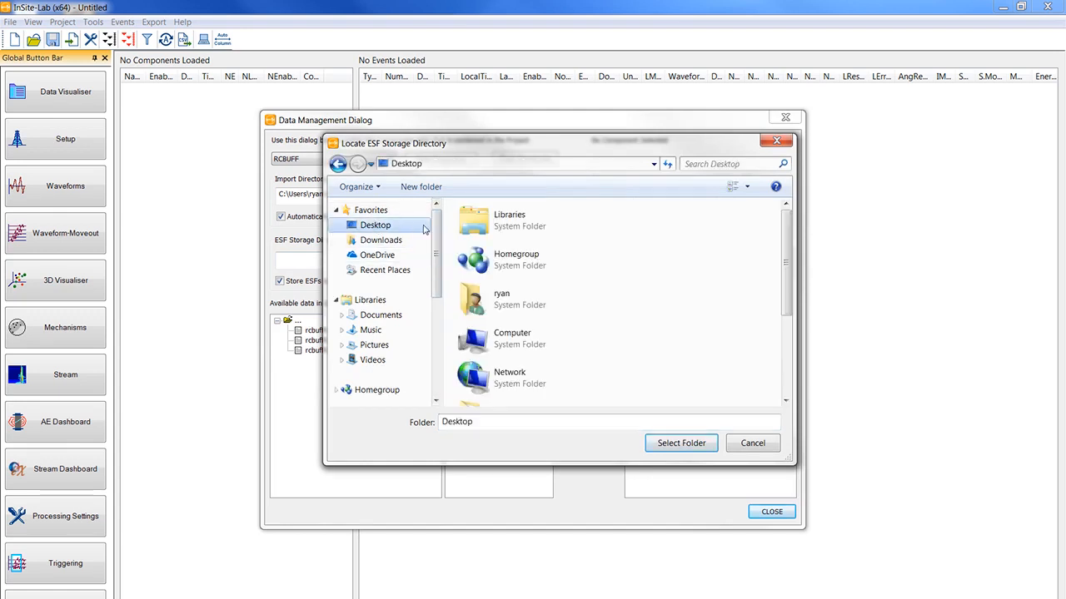
scroll(533, 350, down, 3)
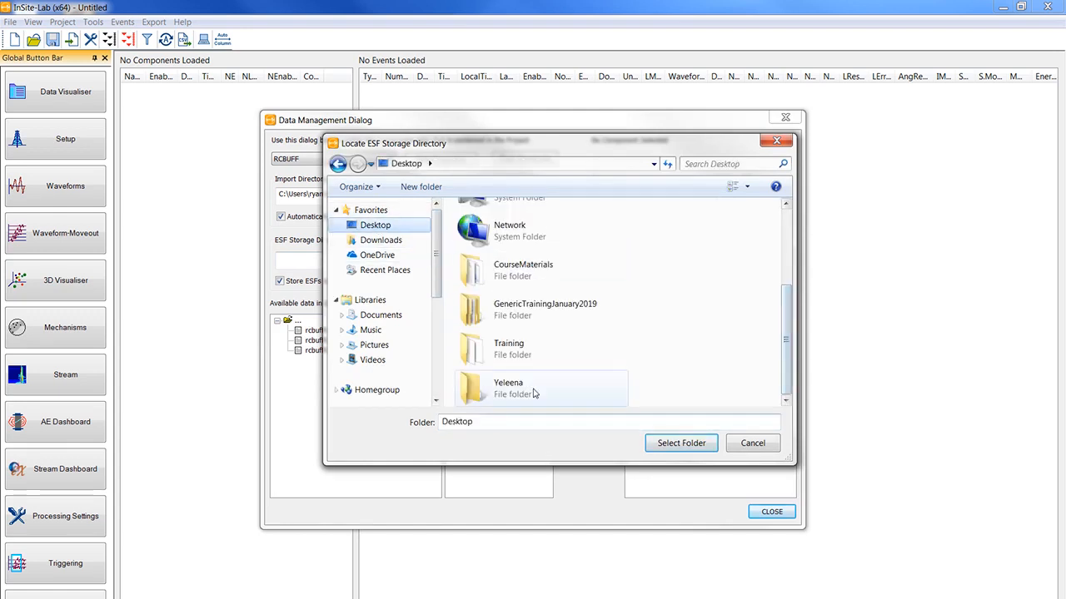
double_click(521, 350)
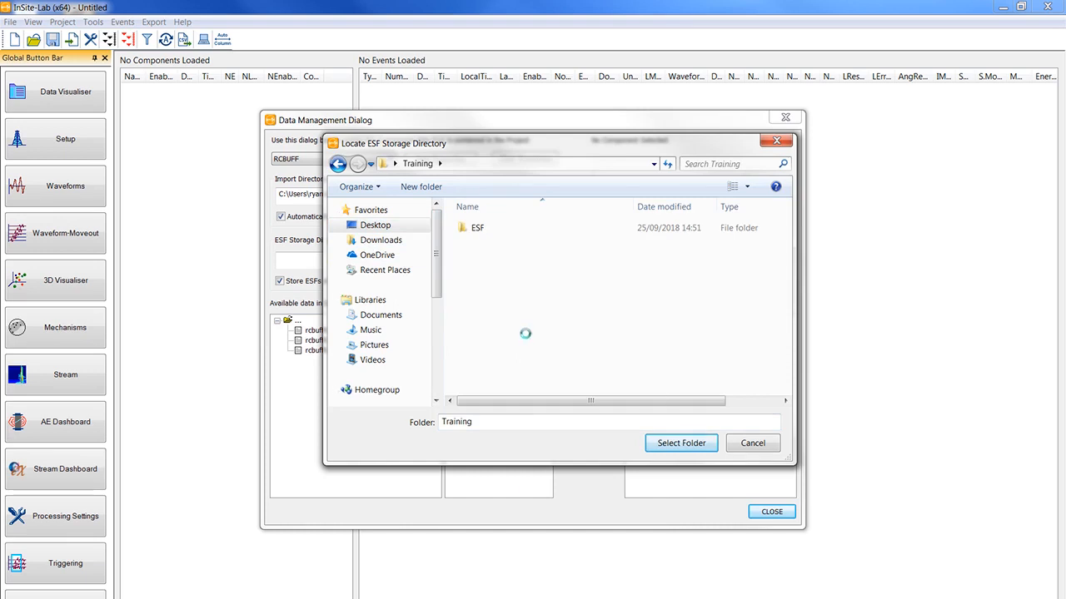
- Create a folder named "ESFs Tutorial Data management" inside Training and select it as the ESF storage directory
right_click(525, 335)
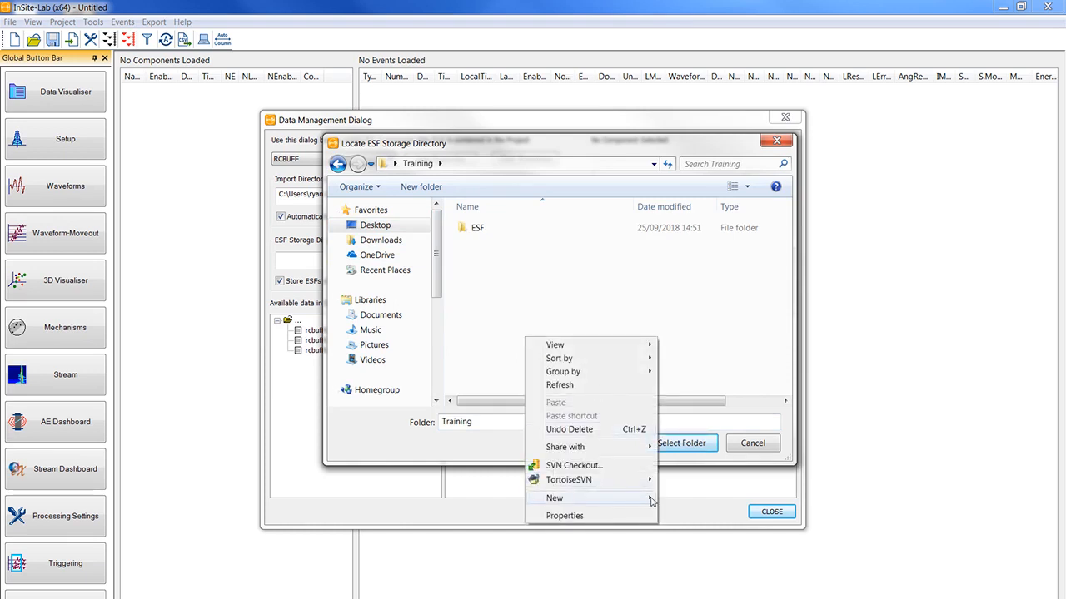
mouse_move(652, 500)
click(671, 291)
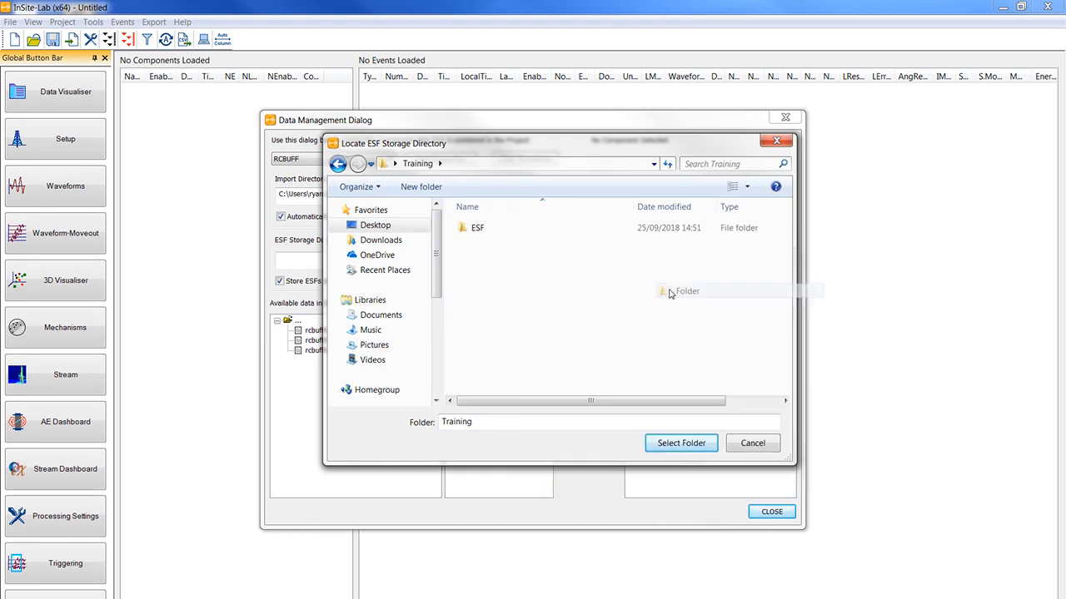
text(ESFs)
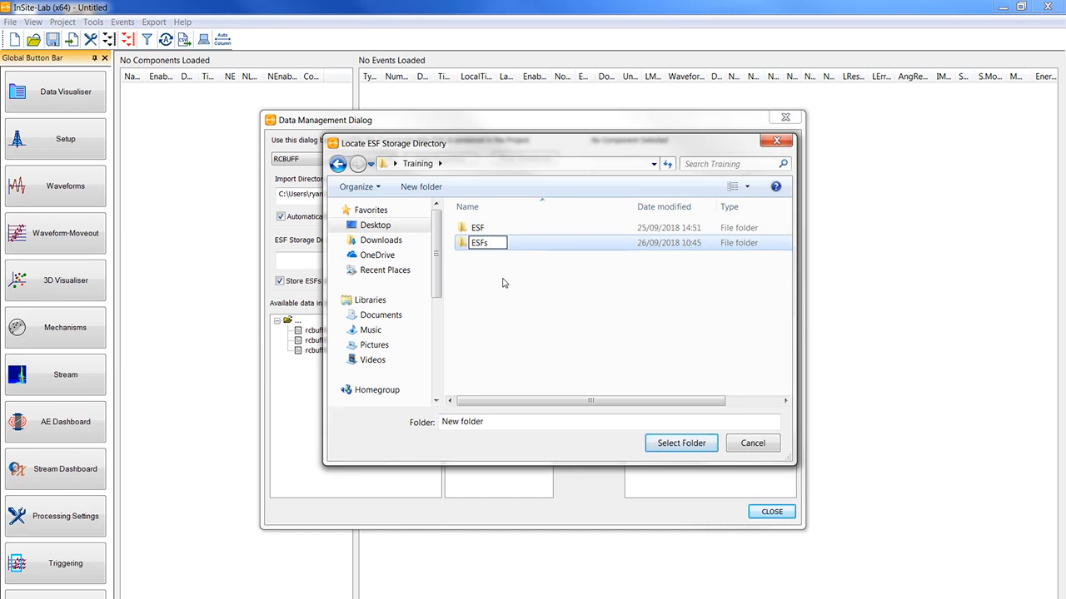
text( Tutorial D)
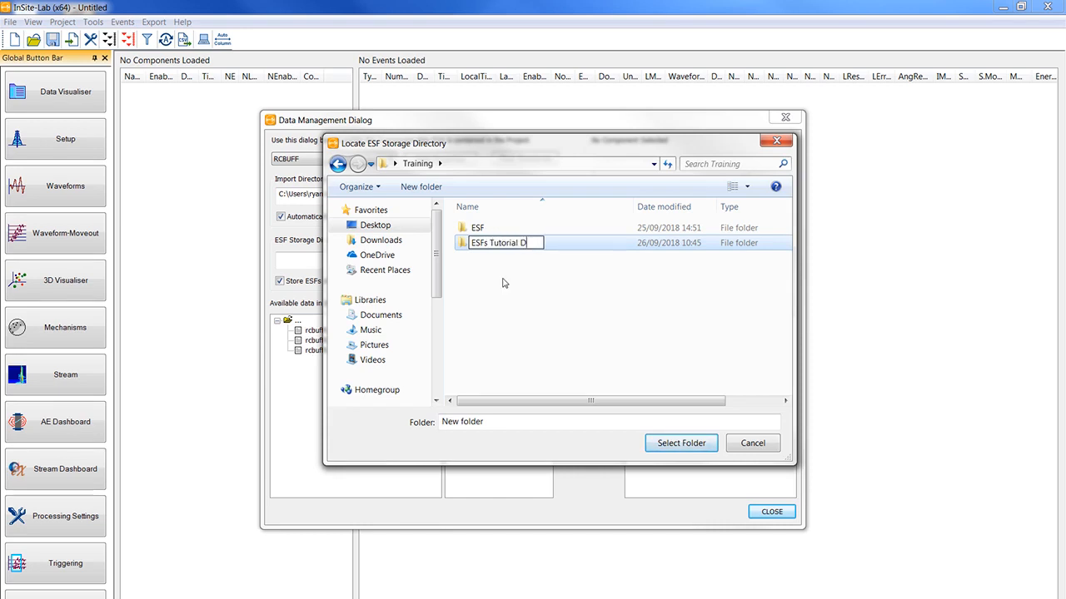
text(ata management)
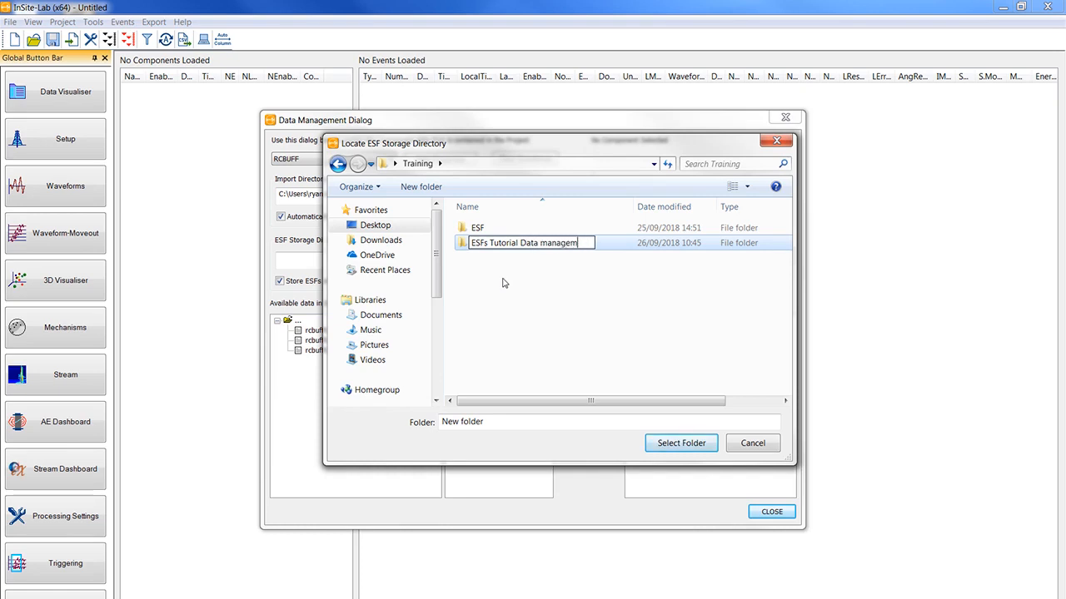
key(Return)
click(591, 244)
click(662, 441)
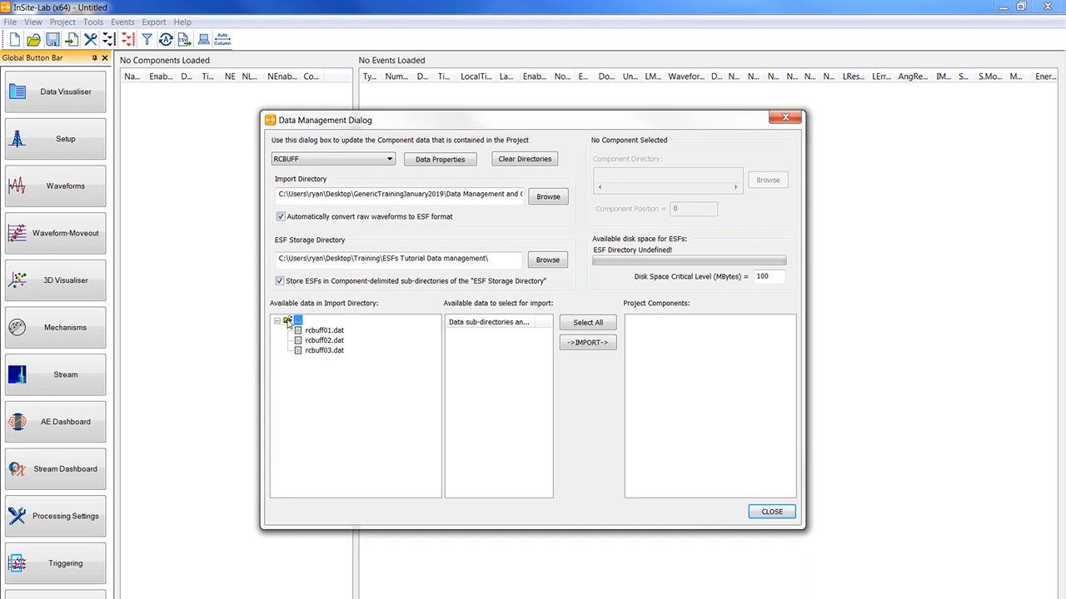
- Import the rcbuff*.dat file set from the import directory into the project and close the data management settings
click(287, 322)
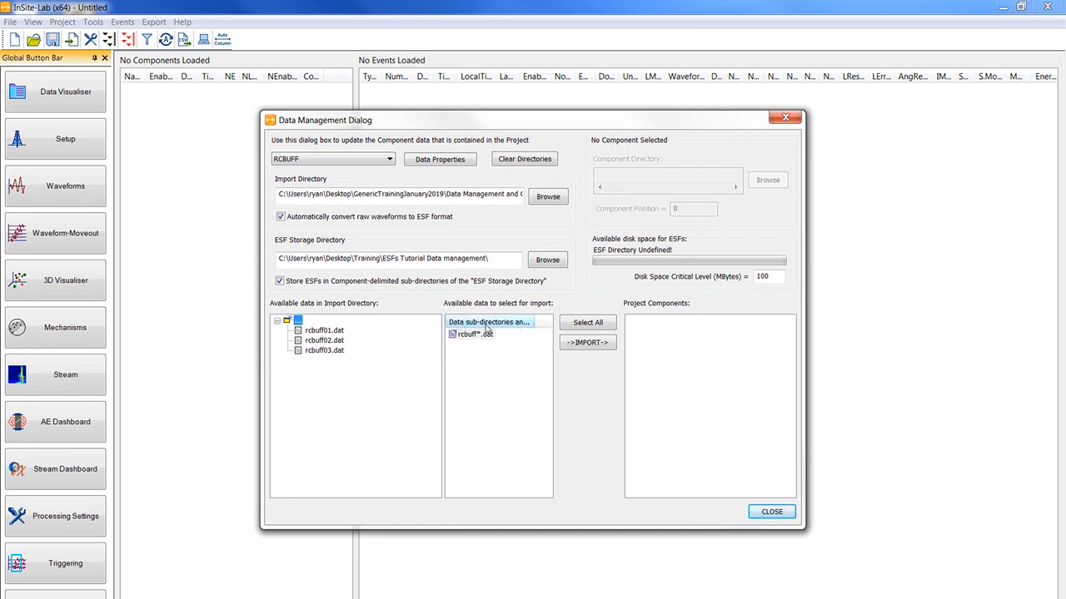
drag(529, 323, 562, 323)
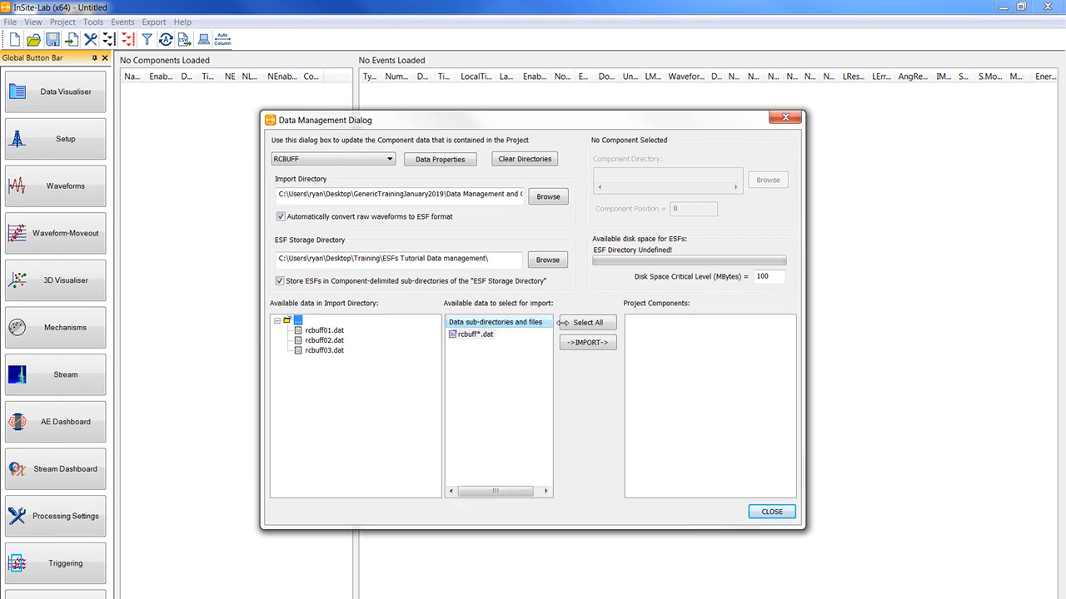
click(480, 337)
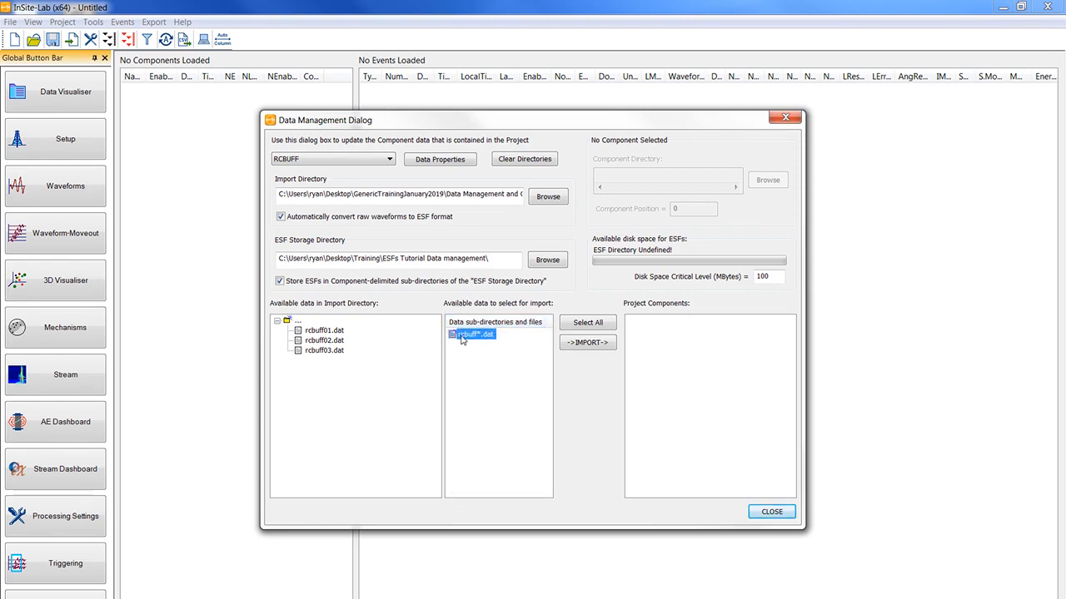
click(578, 350)
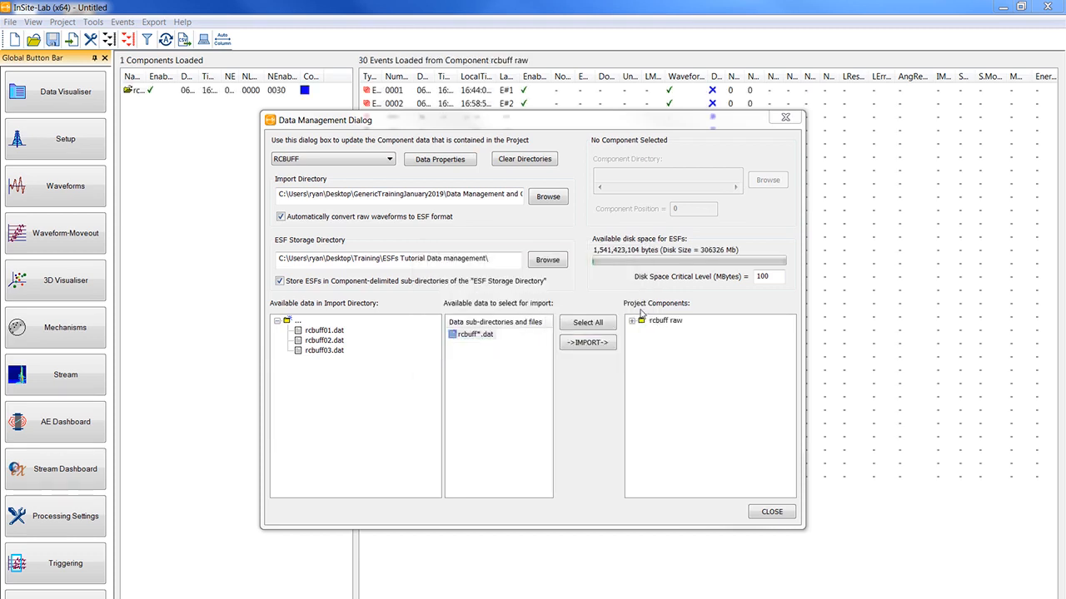
click(767, 513)
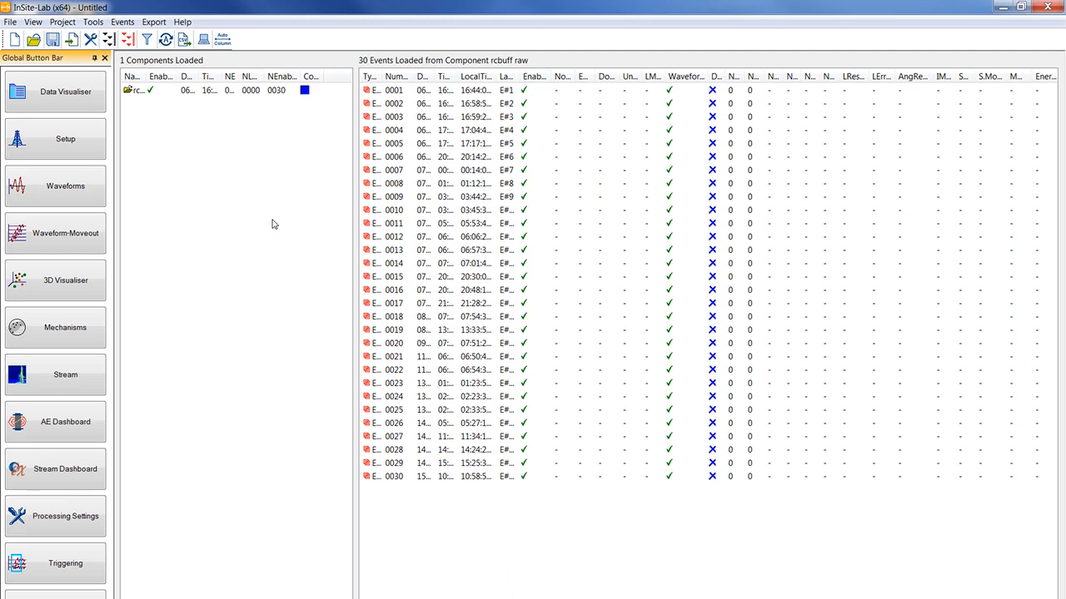
- Examine the project's saving options and the available Auto Save intervals without changing them
click(11, 22)
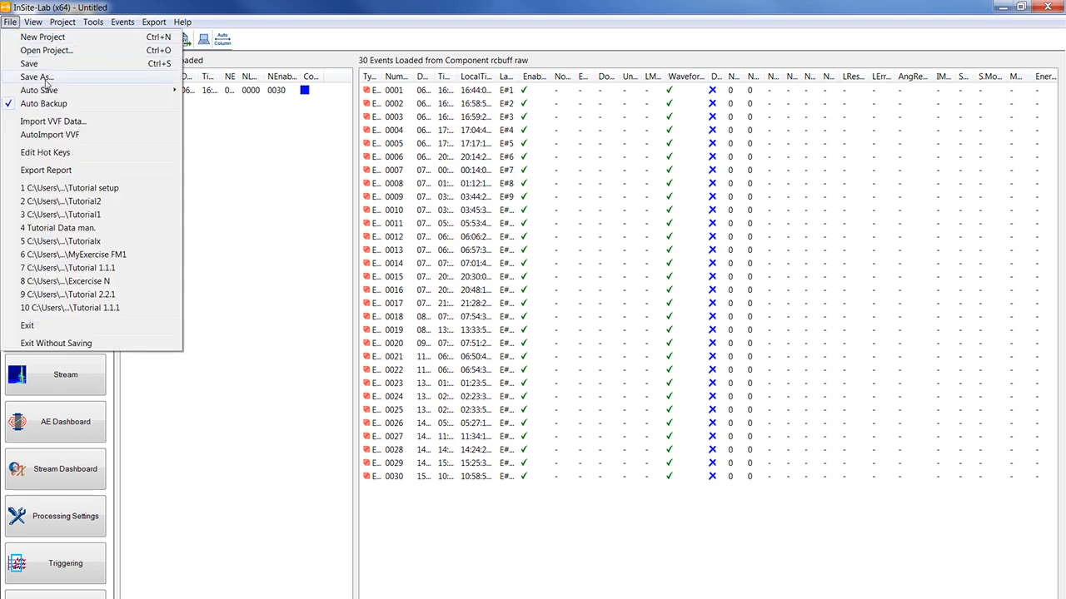
mouse_move(83, 92)
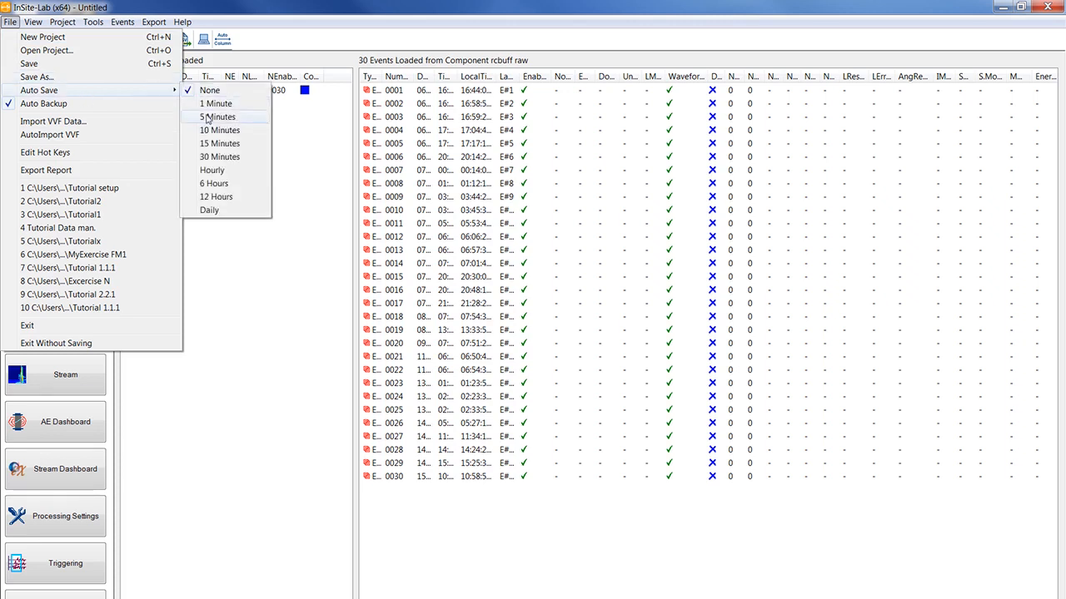
click(279, 5)
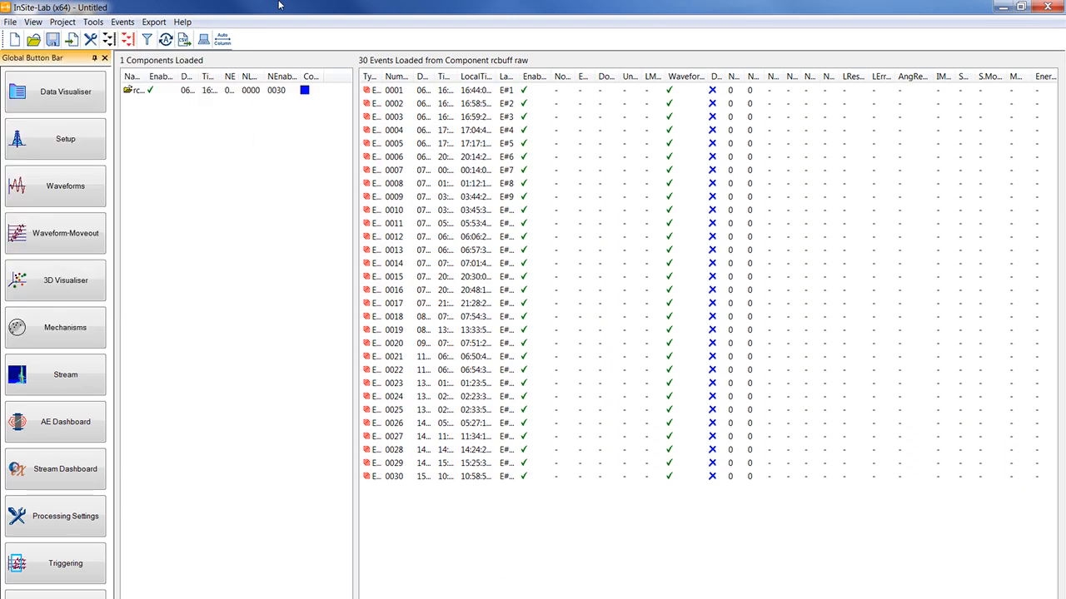